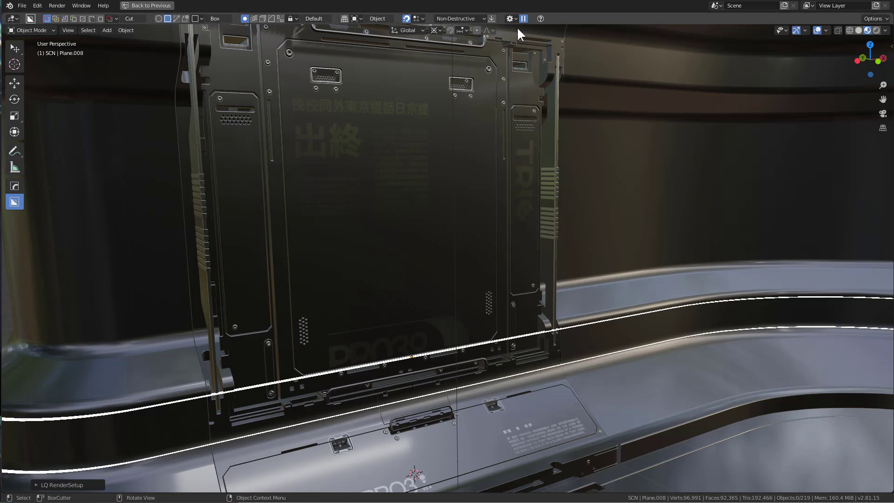
Step: Orbit the view slightly around the sci-fi wall panel
middle_click_drag(497, 113, 473, 155)
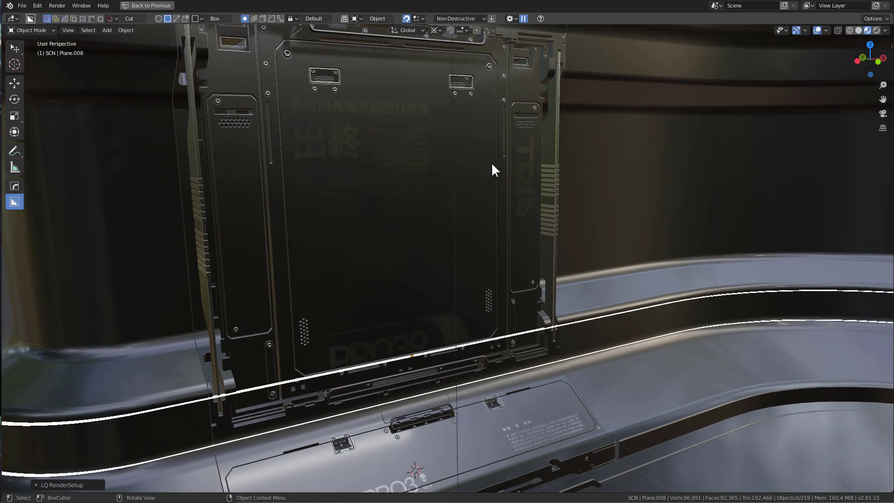
Step: Switch the viewport from Eevee HQ to Eevee LQ and back to Eevee HQ from the V presets menu
key("v")
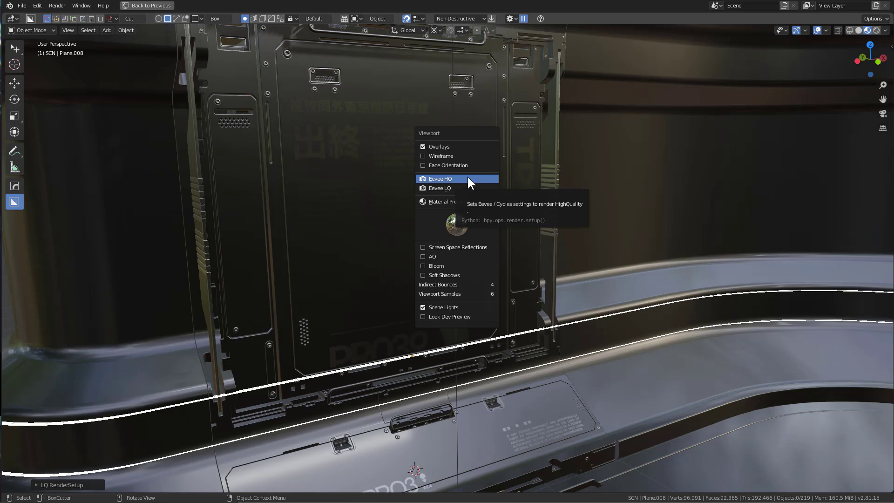
left_click(469, 179)
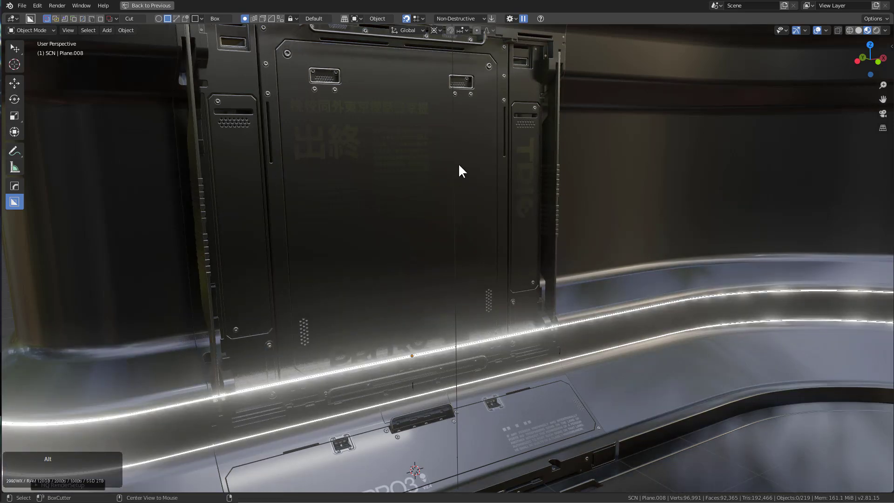
key("v")
left_click(447, 175)
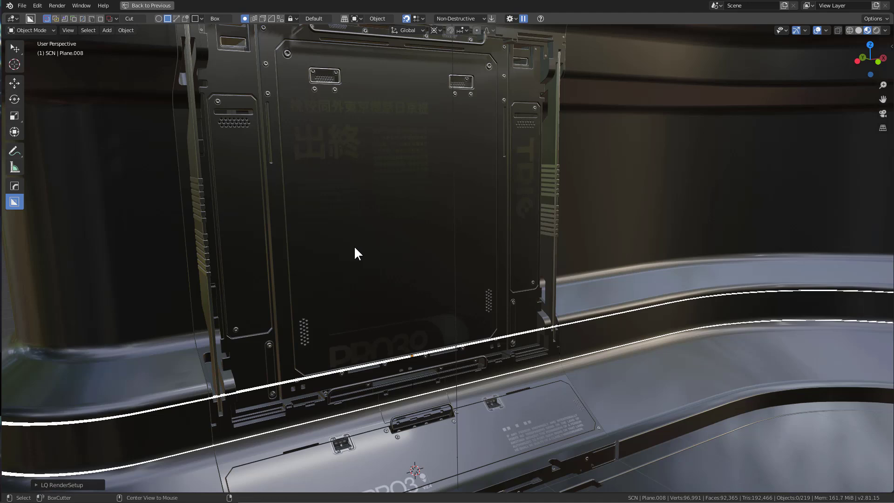
key("v")
left_click(336, 235)
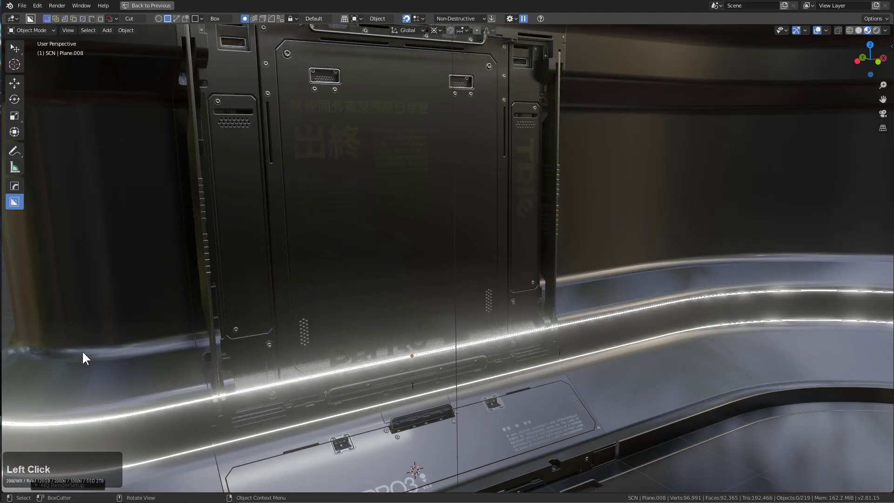
Step: Expand the HQ RenderSetup settings, then switch the viewport to the Eevee LQ preset
left_click(34, 482)
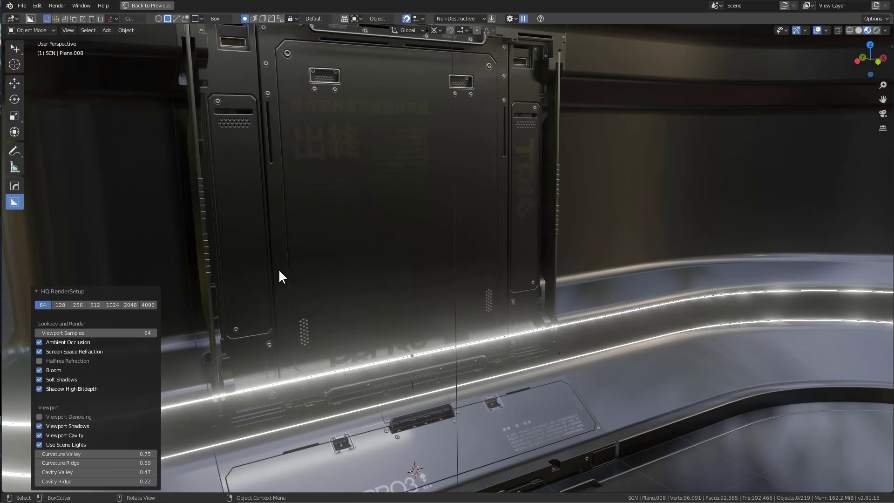
key("v")
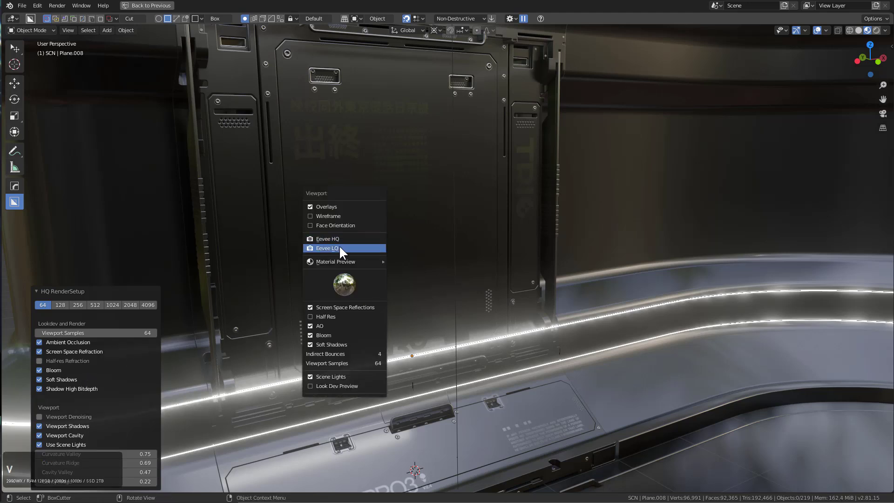
left_click(340, 248)
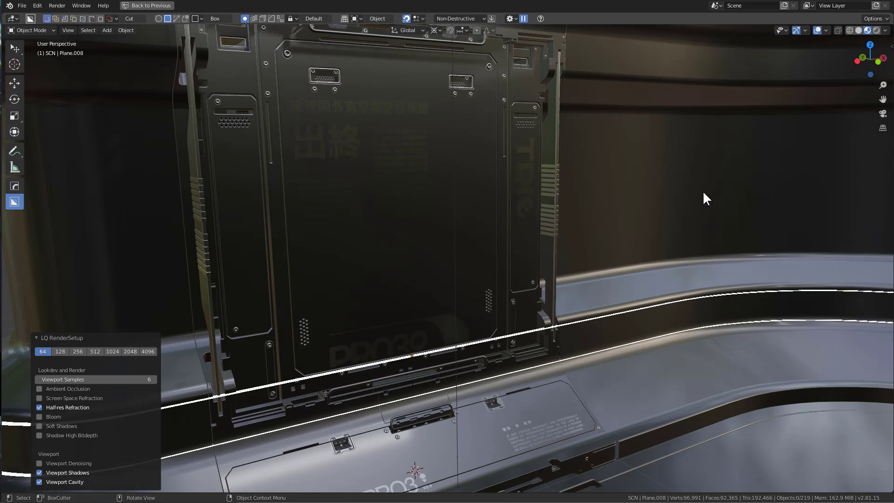
Step: In the HardOps sidebar, set Eevee HQ to 1024 samples, apply it, then return to Eevee LQ
key("n")
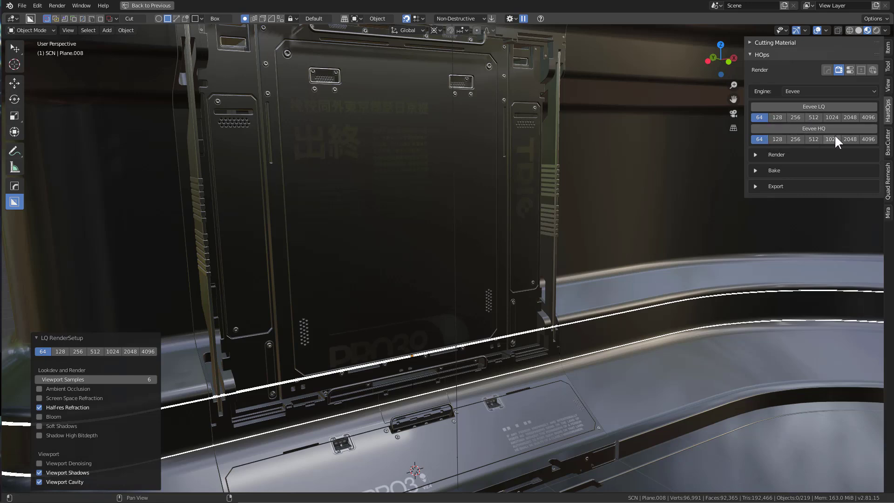
left_click(832, 139)
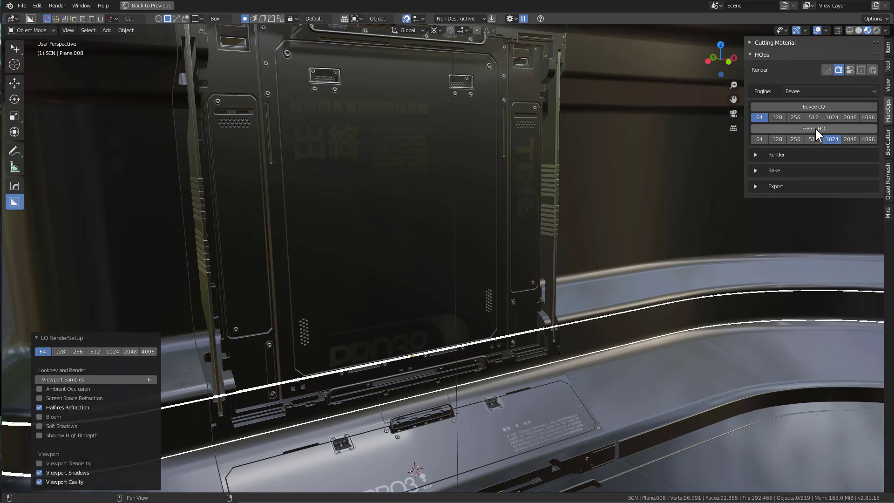
left_click(815, 130)
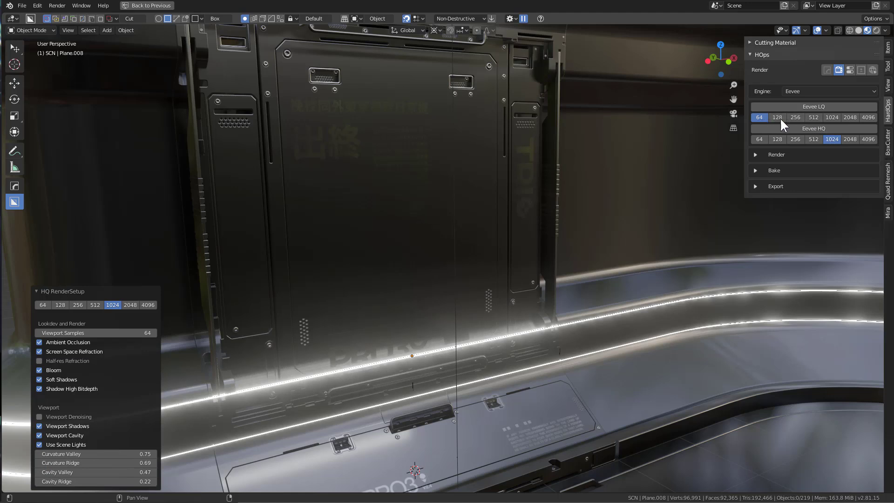
left_click(812, 106)
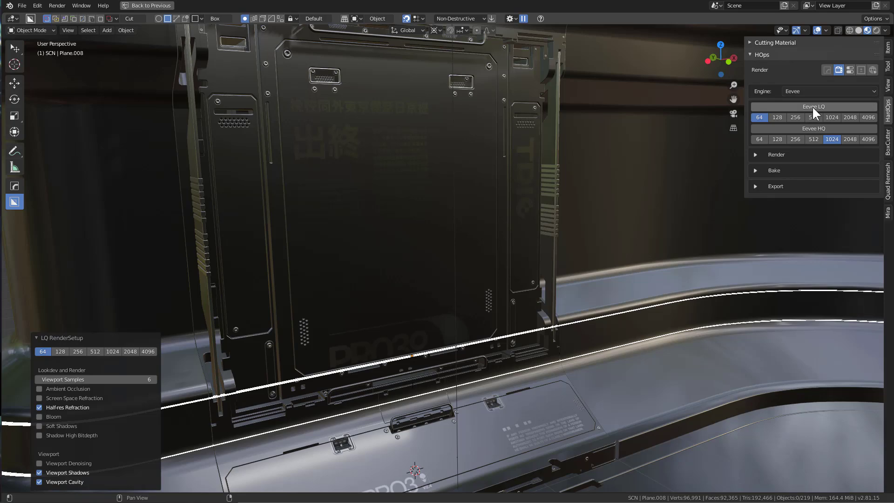
Step: Apply Eevee HQ and orbit the panel, switching between the HQ and LQ presets
left_click(816, 127)
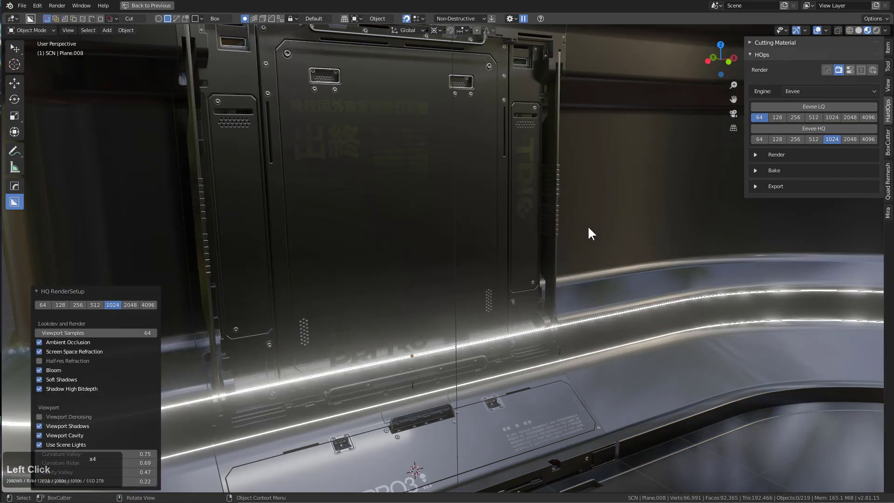
middle_click_drag(587, 225, 534, 257)
key("v")
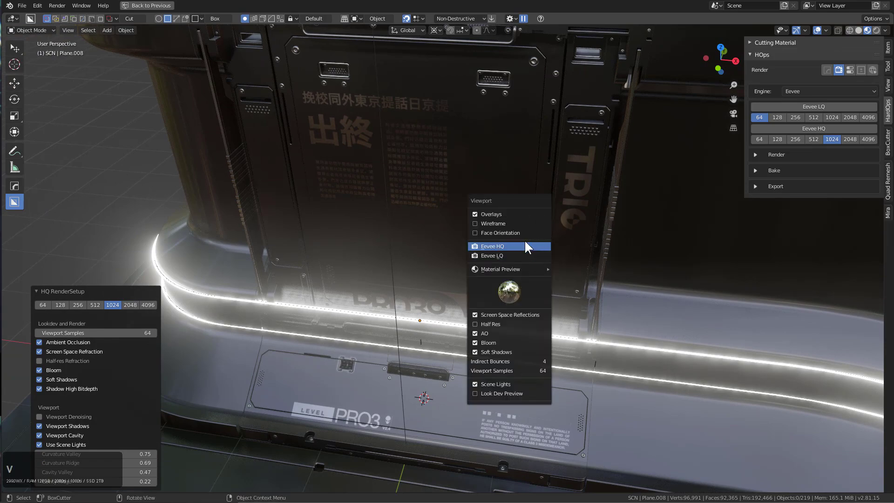
left_click(524, 241)
key("v")
left_click(513, 255)
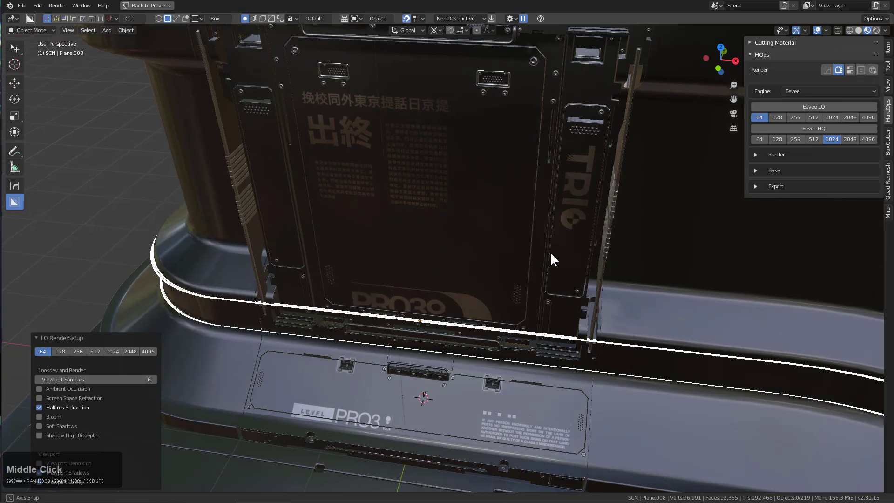
middle_click_drag(551, 258, 591, 232)
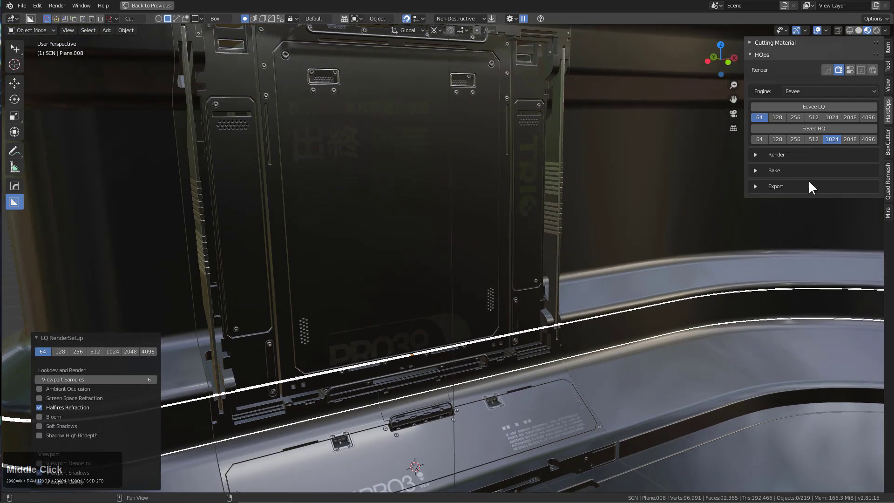
Step: Try 4096 samples for the Eevee HQ preset, then settle on 512 samples
left_click(868, 140)
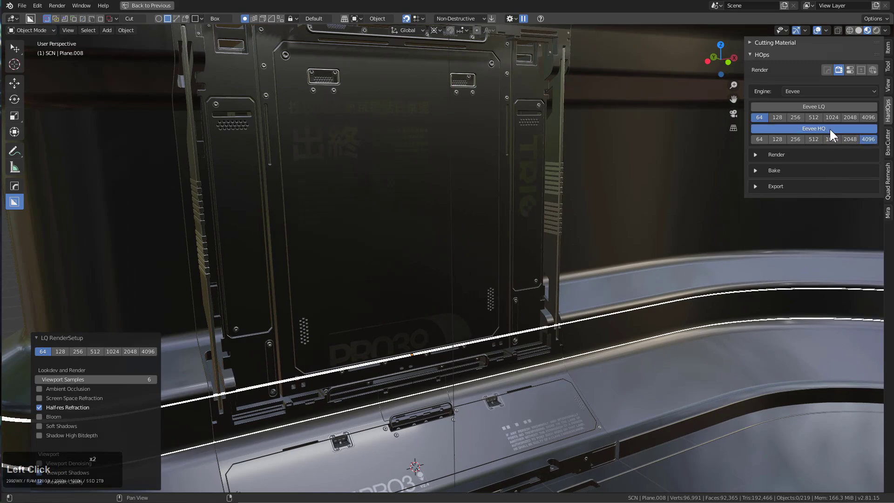
left_click(816, 129)
middle_click_drag(660, 262, 641, 276)
left_click(811, 140)
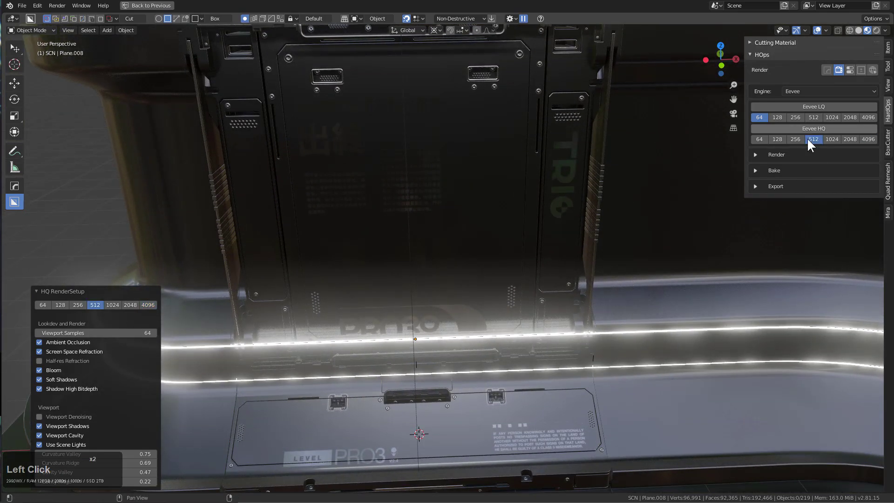
left_click(808, 138)
middle_click_drag(559, 250, 603, 280)
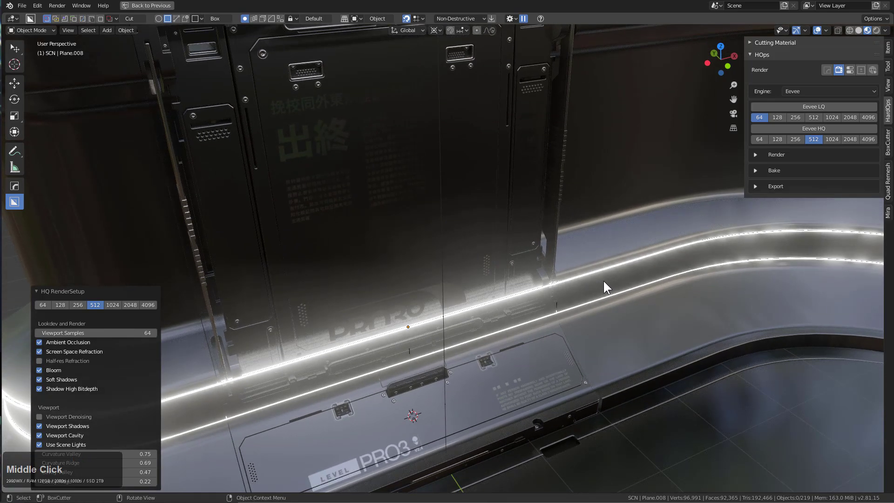
Step: Select all, then narrow the selection down to only the curved floor rail
key("a")
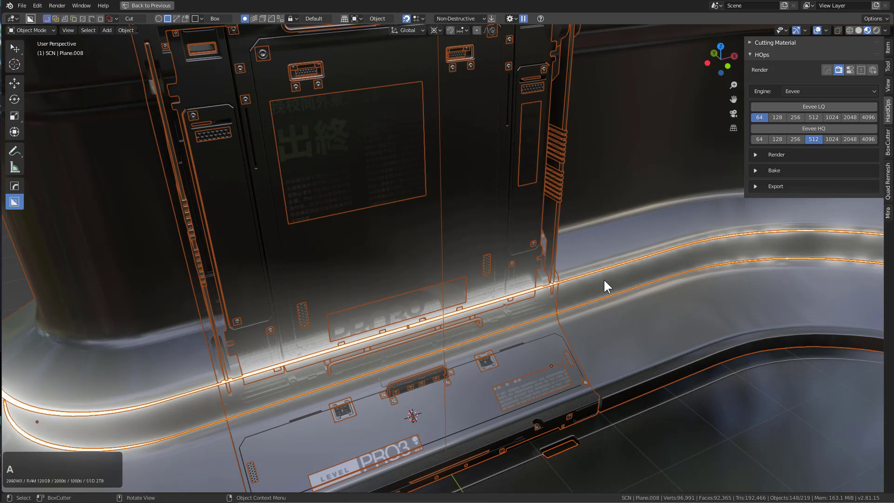
key("q")
left_click(482, 323, "shift")
key("q")
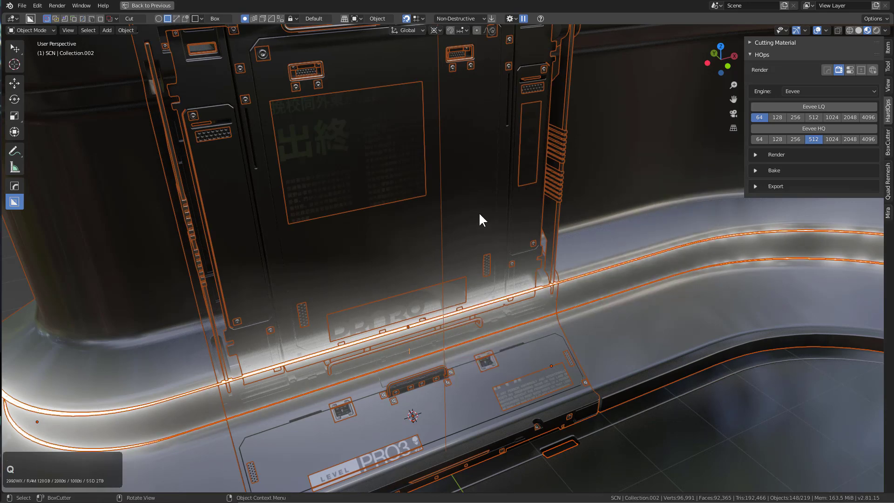
left_click(480, 208, "shift")
key("q")
left_click(479, 205)
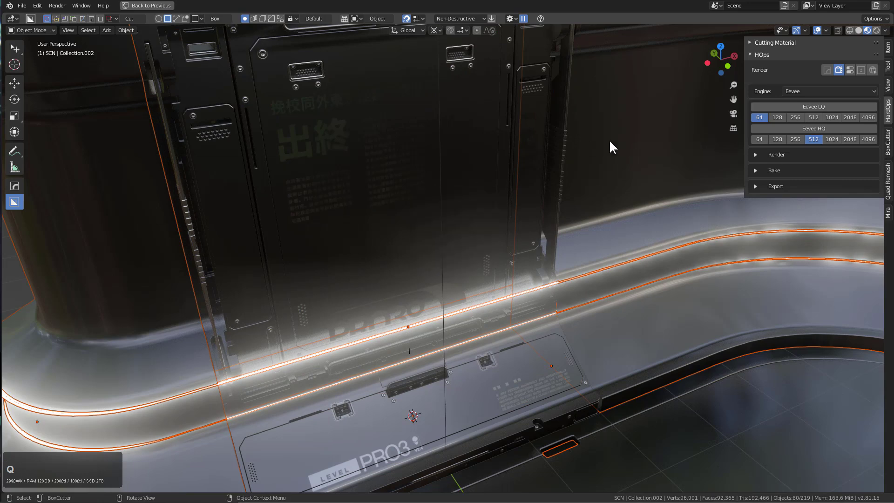
key("q")
middle_click_drag(611, 173, 507, 209)
left_click(628, 314)
Step: Browse the Hard Ops menu's Settings > Export, then expand Export in the HardOps sidebar
key("q")
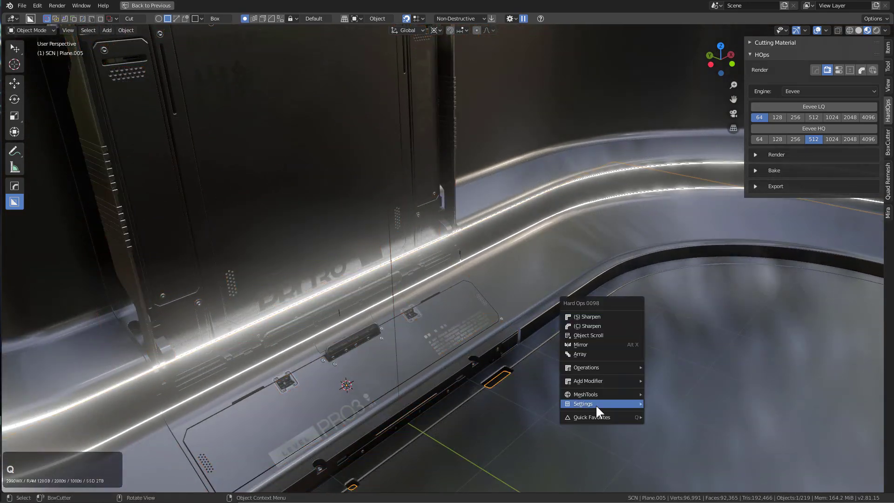
mouse_move(596, 404)
mouse_move(692, 404)
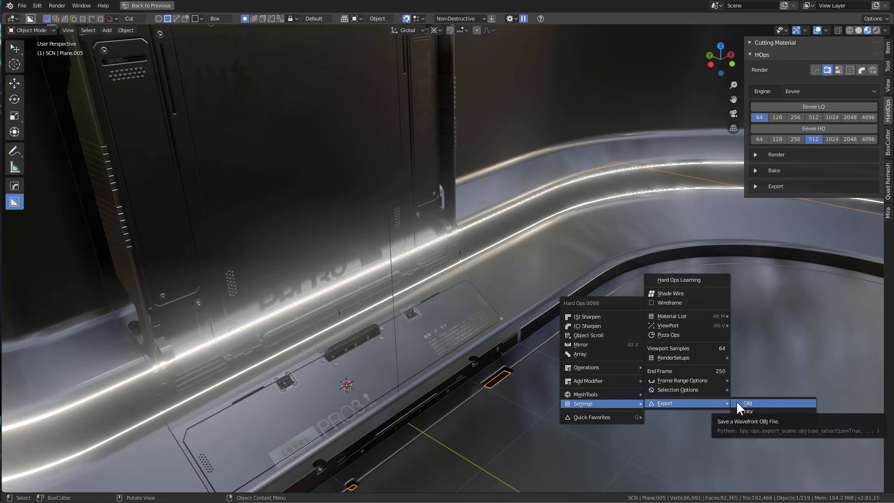
left_click(762, 184)
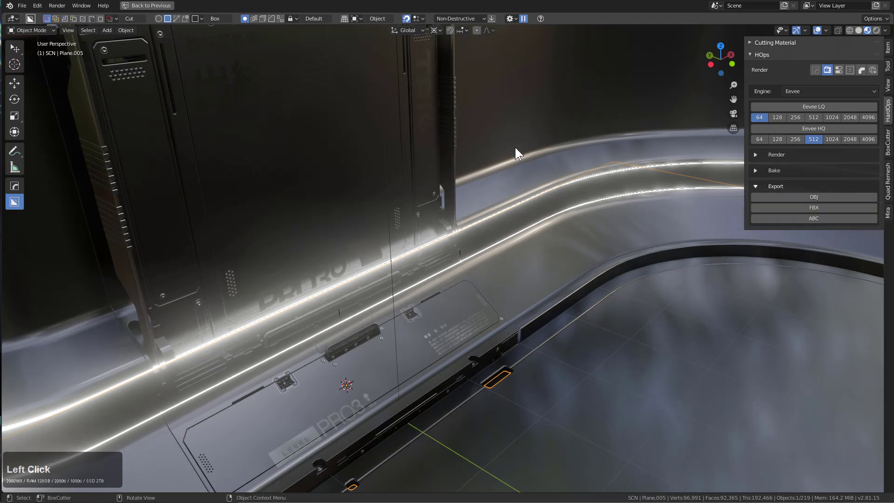
Step: Show the OBJ, FBX and ABC options under the Hard Ops menu's Settings > Export
key("q")
mouse_move(502, 231)
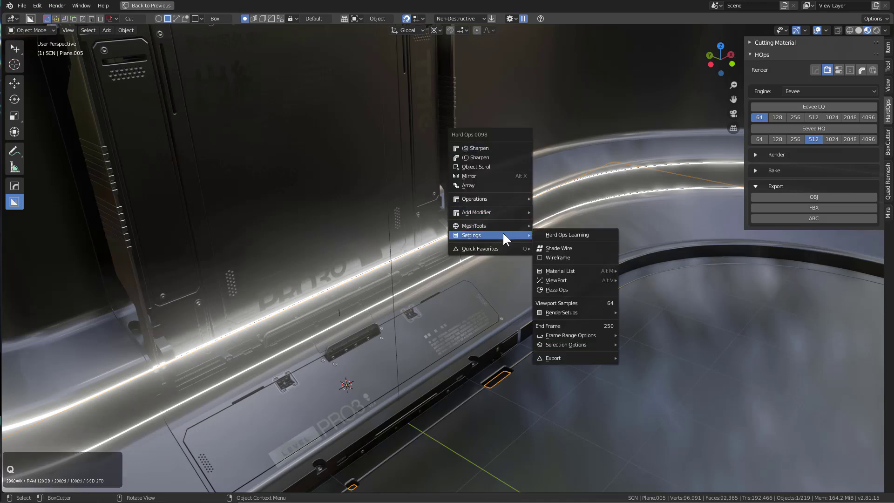
mouse_move(596, 356)
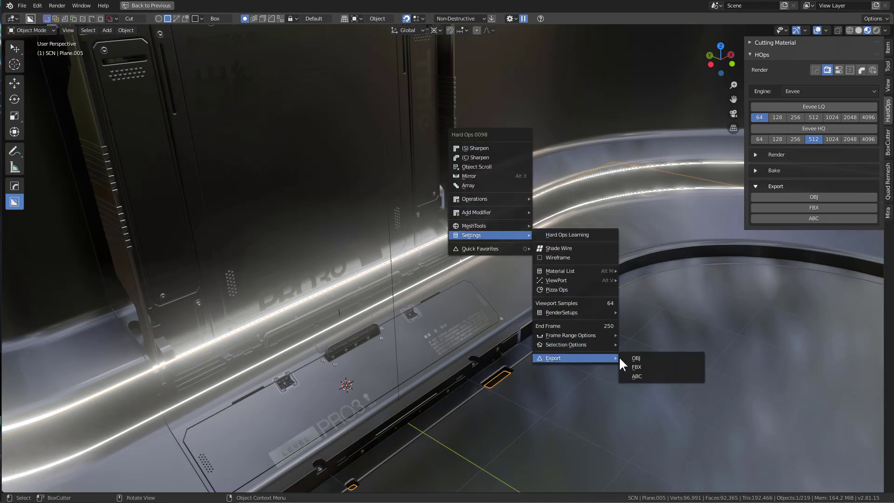
Step: Export the selection as OBJ to BC_sciwall1.obj and expand the dialog's Geometry options
left_click(648, 359)
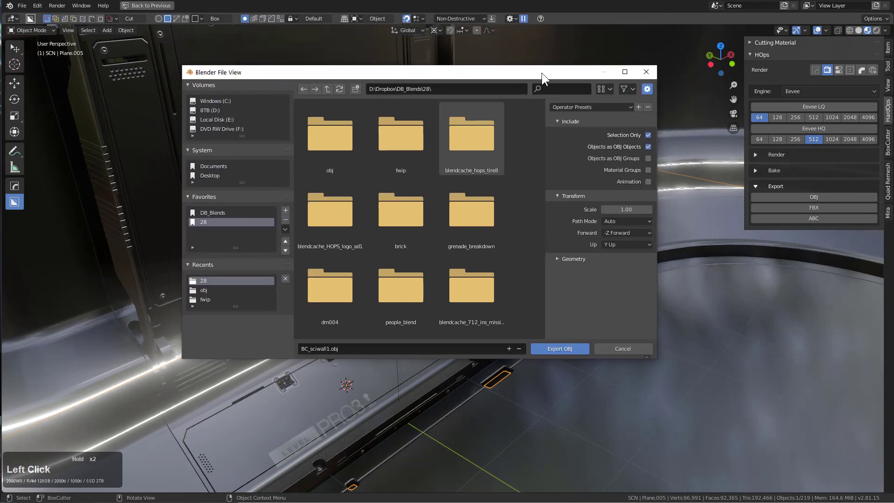
left_click(561, 264)
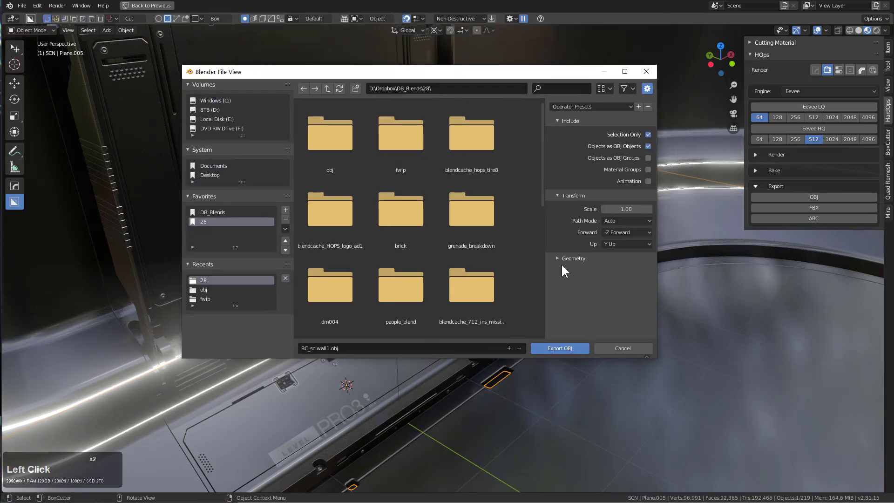
left_click(558, 257)
scroll(584, 282, "down", 2)
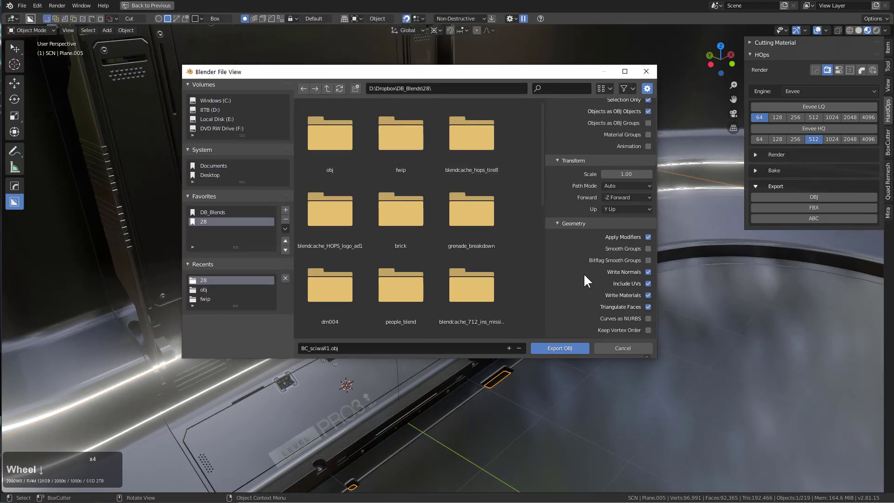